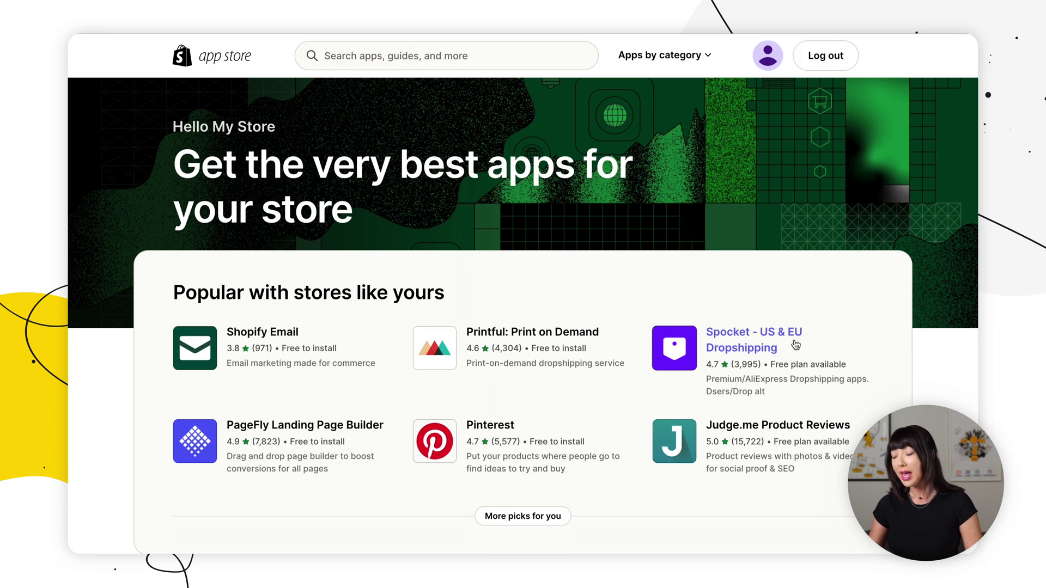
Search the App Store for 'livechat' and add the LiveChat: Live Chat, Help Desk app to My Store
{"action": "left_click", "coordinate": [552, 60]}
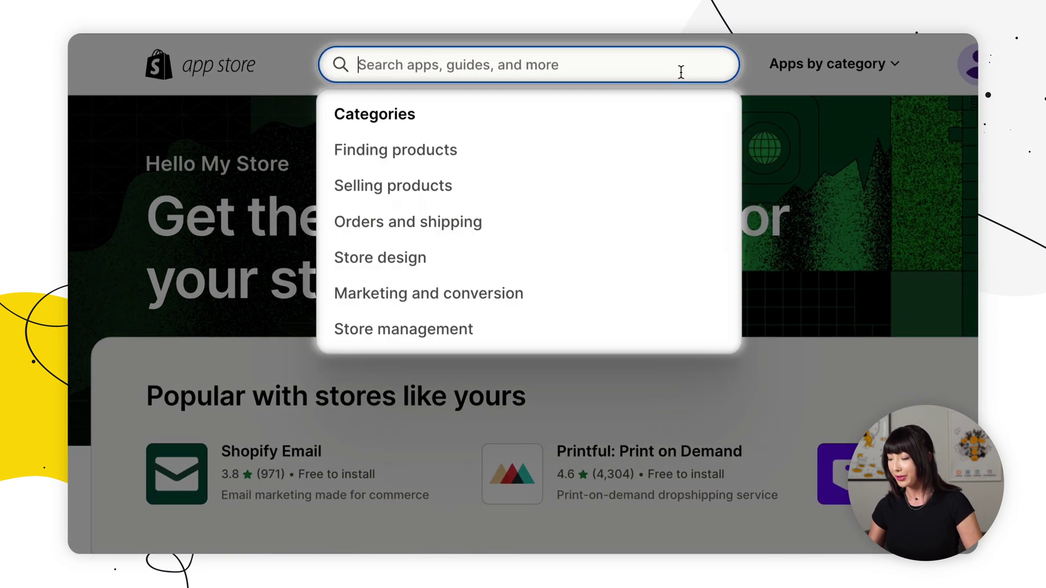
{"action": "type", "text": "livechat"}
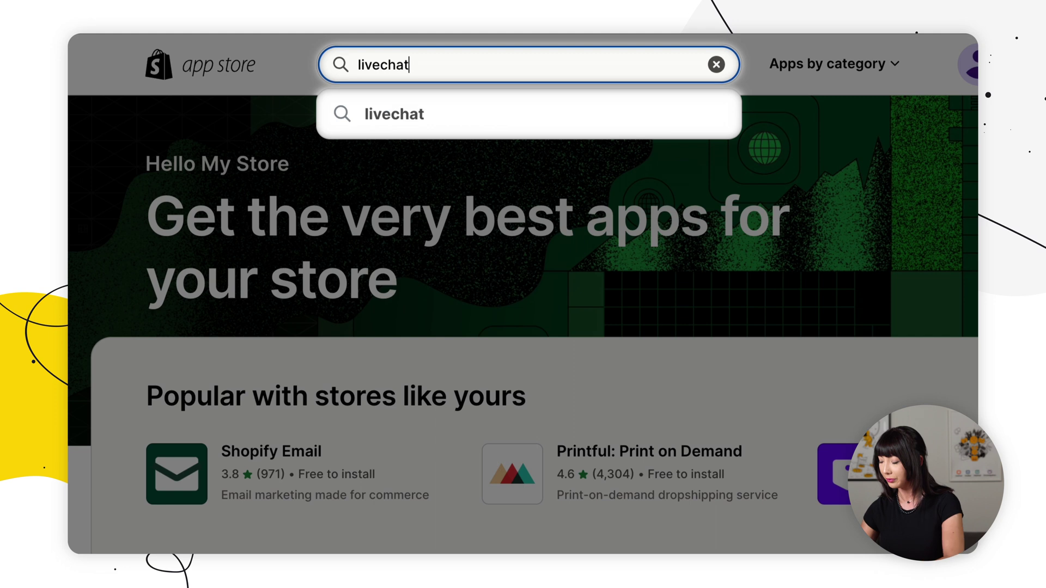
{"action": "key", "text": "Return"}
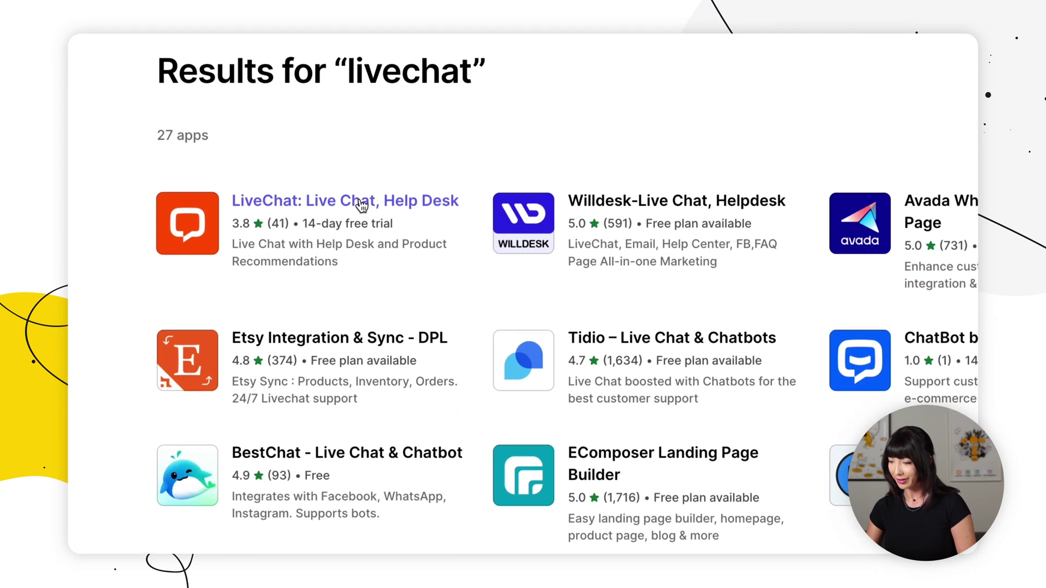
{"action": "left_click", "coordinate": [362, 205]}
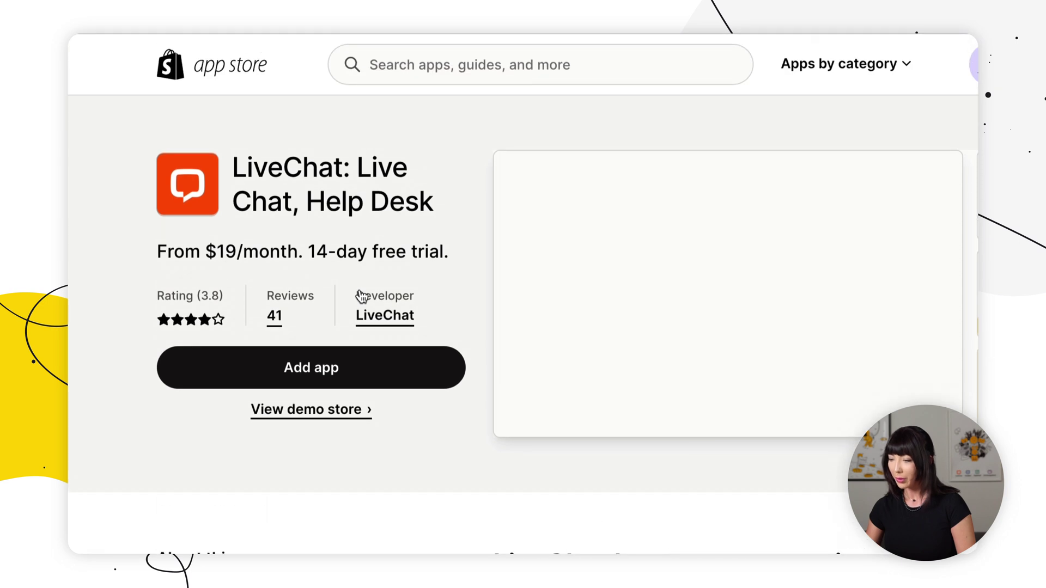
{"action": "left_click", "coordinate": [345, 380]}
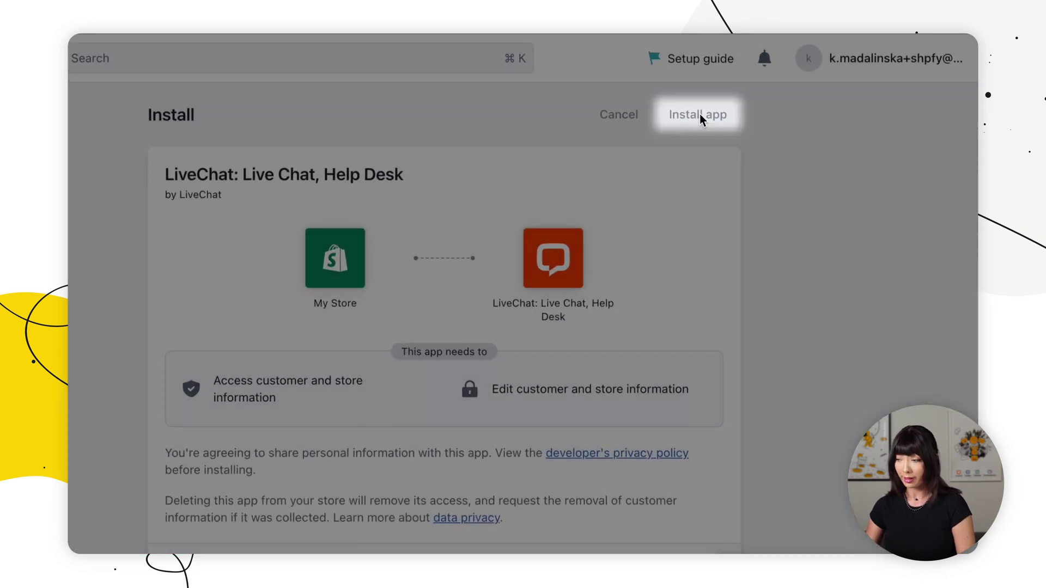
Install LiveChat on My Store and sign up with a business e-mail, password and phone number
{"action": "left_click", "coordinate": [700, 115]}
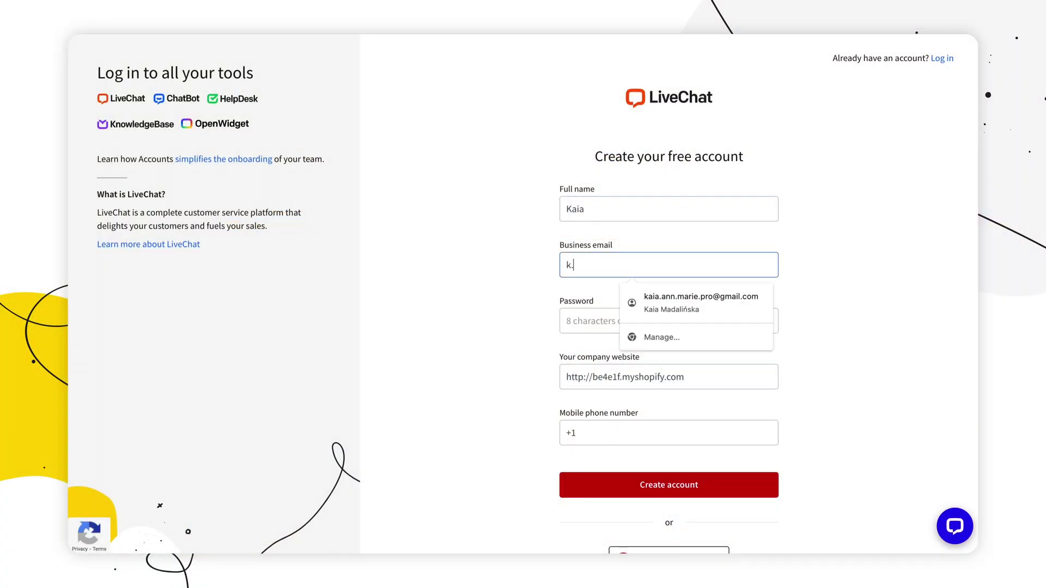
{"action": "key", "text": "Tab"}
{"action": "type", "text": "••"}
{"action": "left_click", "coordinate": [606, 423]}
{"action": "type", "text": "123123"}
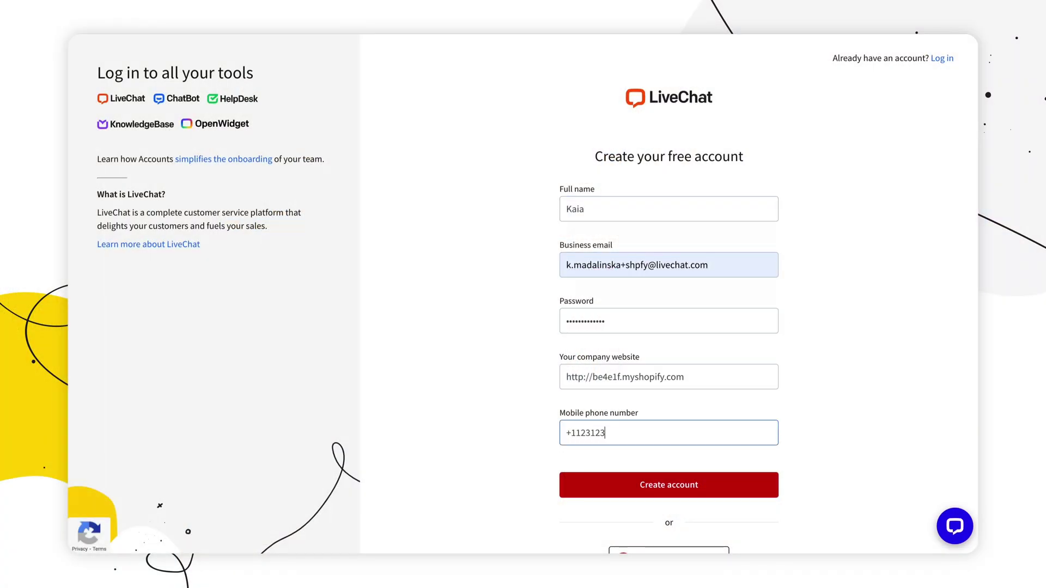
{"action": "left_click", "coordinate": [661, 486]}
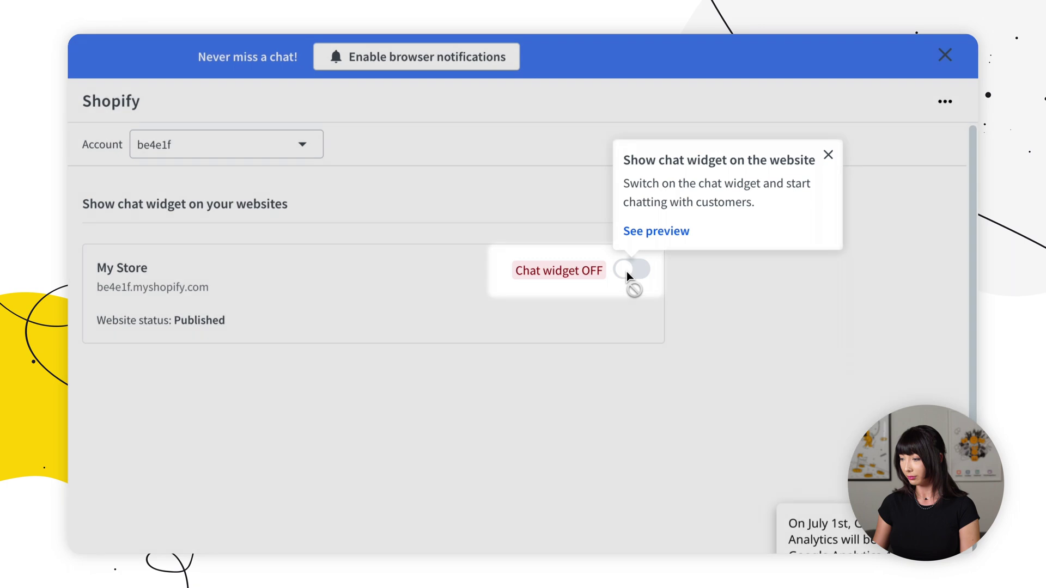
Flip the Chat widget toggle to ON for My Store in LiveChat's Shopify settings
{"action": "left_click", "coordinate": [628, 271]}
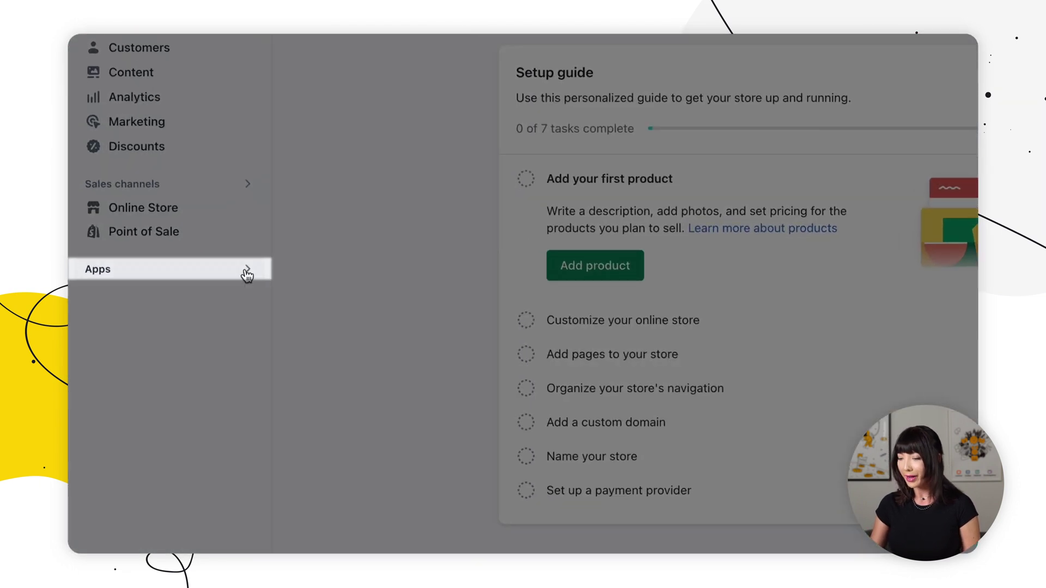
Open LiveChat from the Apps list in the Shopify admin sidebar
{"action": "left_click", "coordinate": [188, 300]}
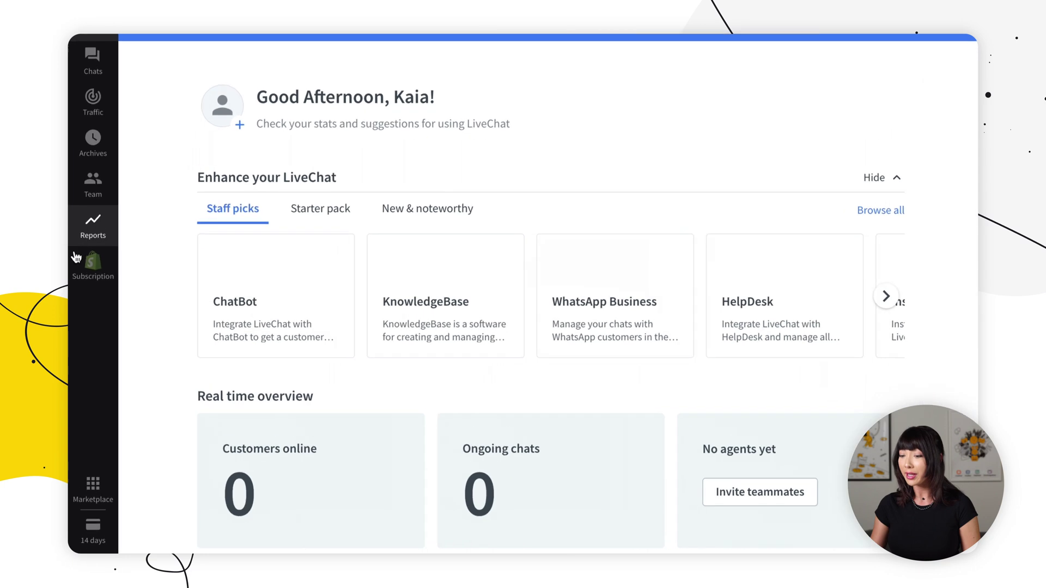
Choose the $39-per-agent Team plan and continue to approve it in Shopify
{"action": "left_click", "coordinate": [87, 240]}
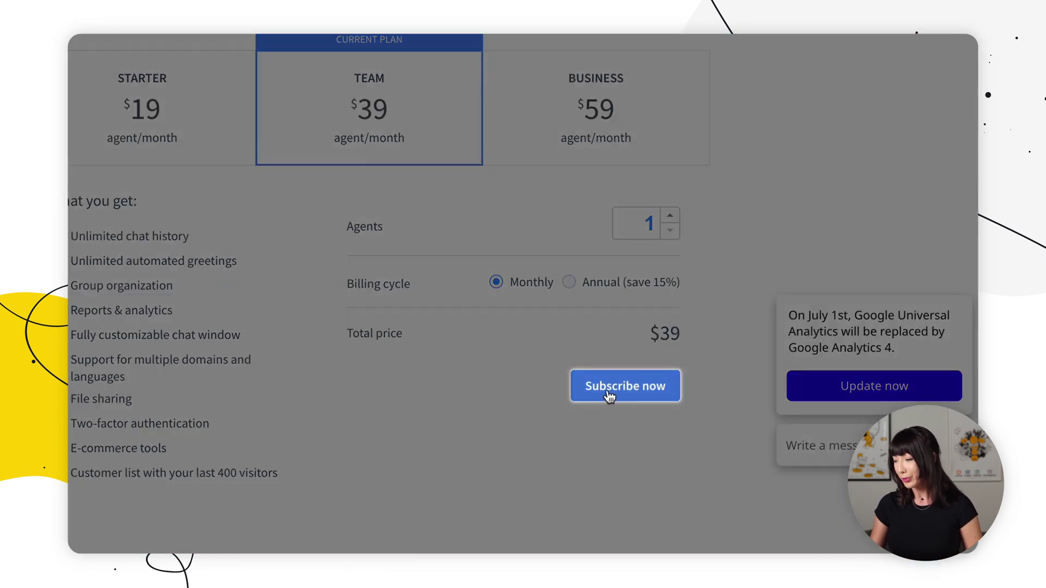
{"action": "left_click", "coordinate": [608, 391]}
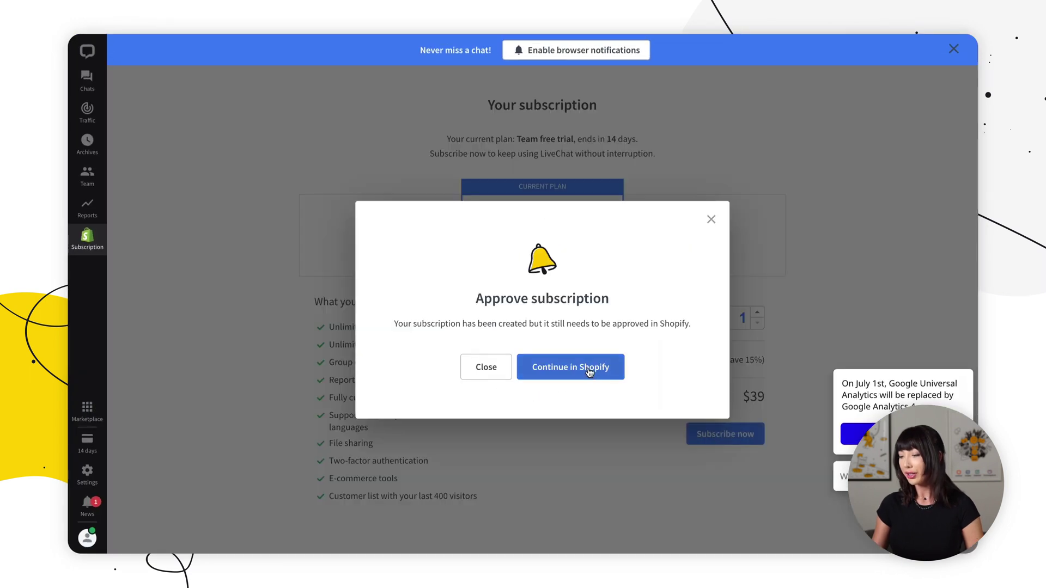
{"action": "left_click", "coordinate": [589, 372]}
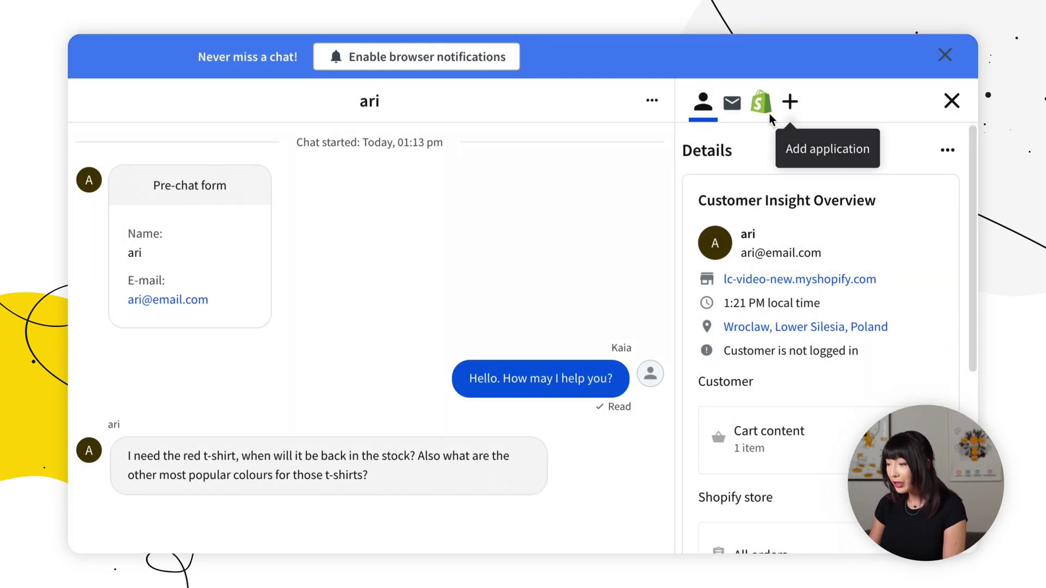
Show the Shopify customer insight beside the chat, revealing the $20.00 cart
{"action": "left_click", "coordinate": [763, 106]}
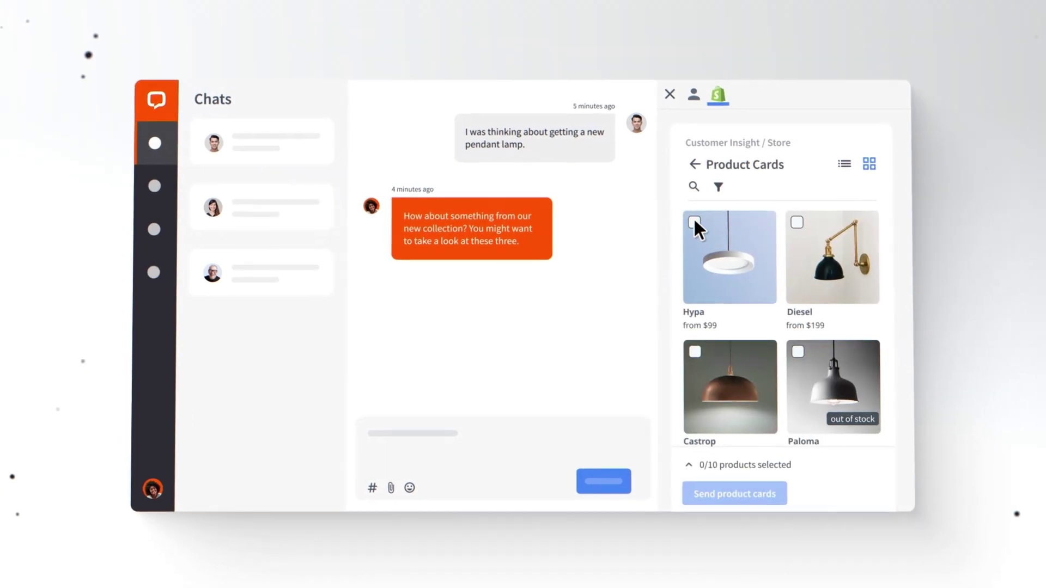
Tick the Hypa, Diesel and Castrop lamps and send them as product cards
{"action": "left_click", "coordinate": [694, 222]}
{"action": "left_click", "coordinate": [797, 223]}
{"action": "left_click", "coordinate": [695, 351]}
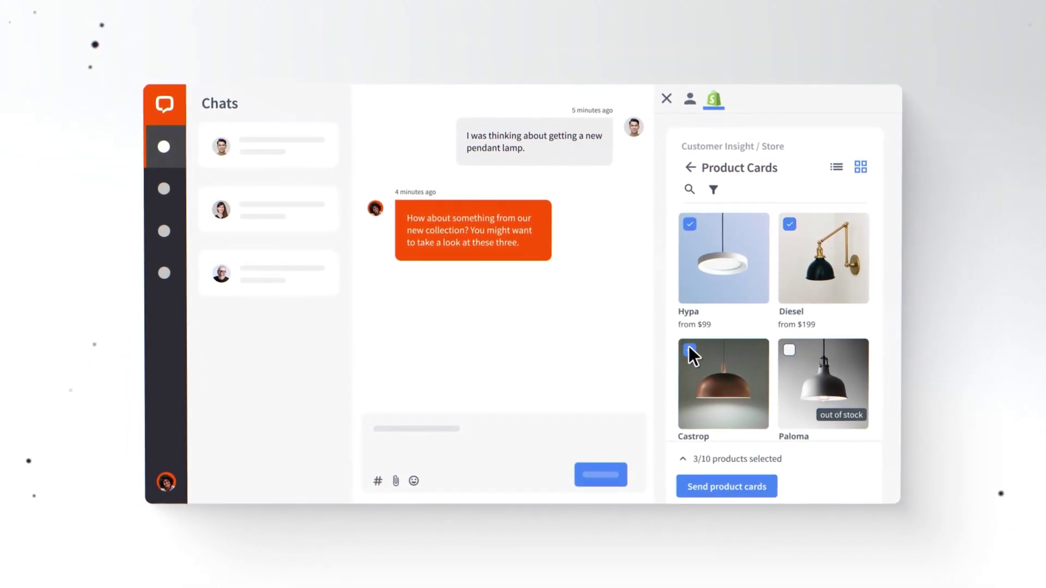
{"action": "left_click", "coordinate": [729, 485]}
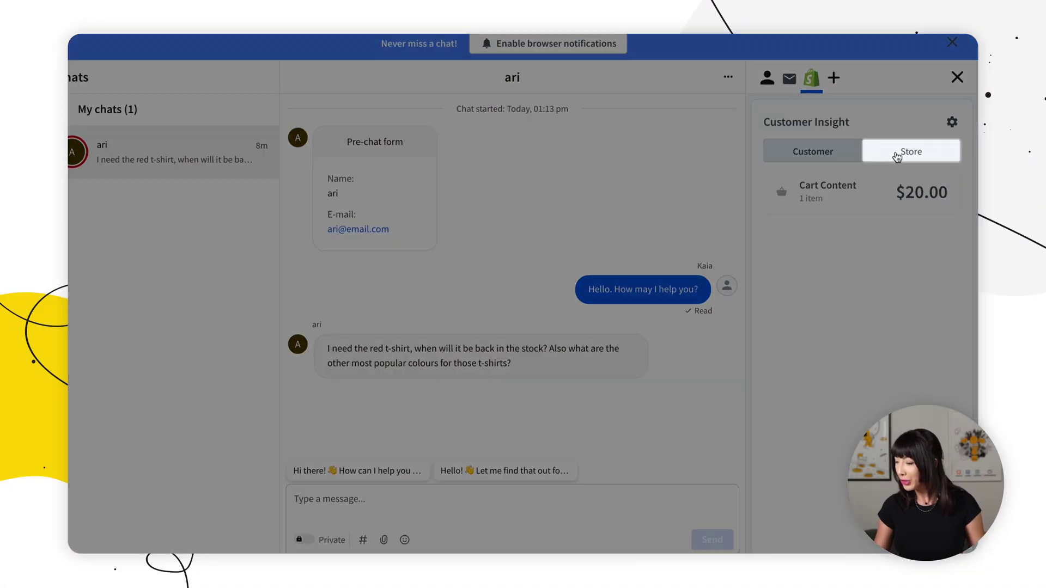
Browse the store's Product Cards and pick the White Frozen t-shirt to send
{"action": "left_click", "coordinate": [898, 157]}
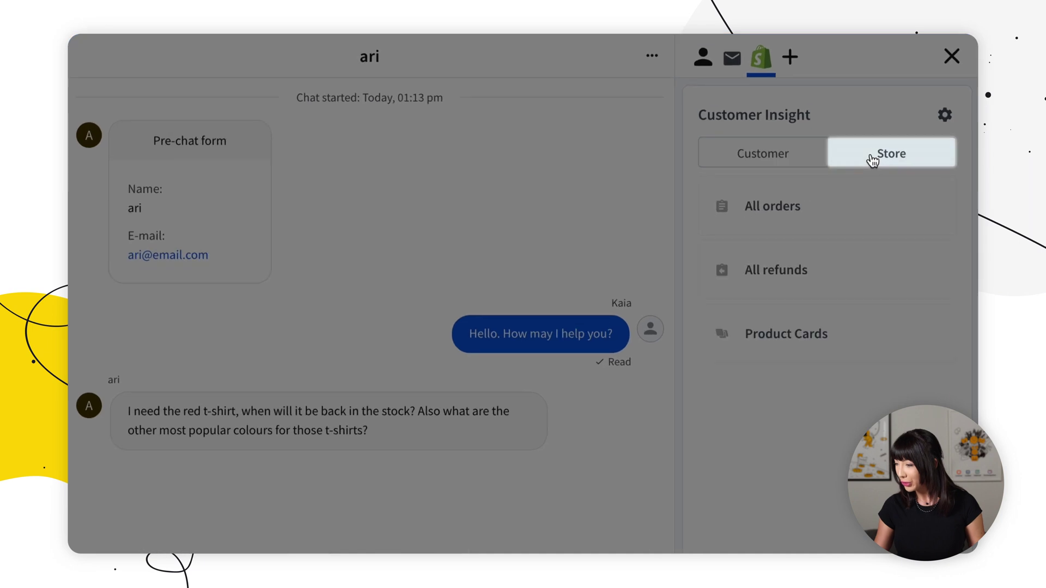
{"action": "left_click", "coordinate": [823, 336]}
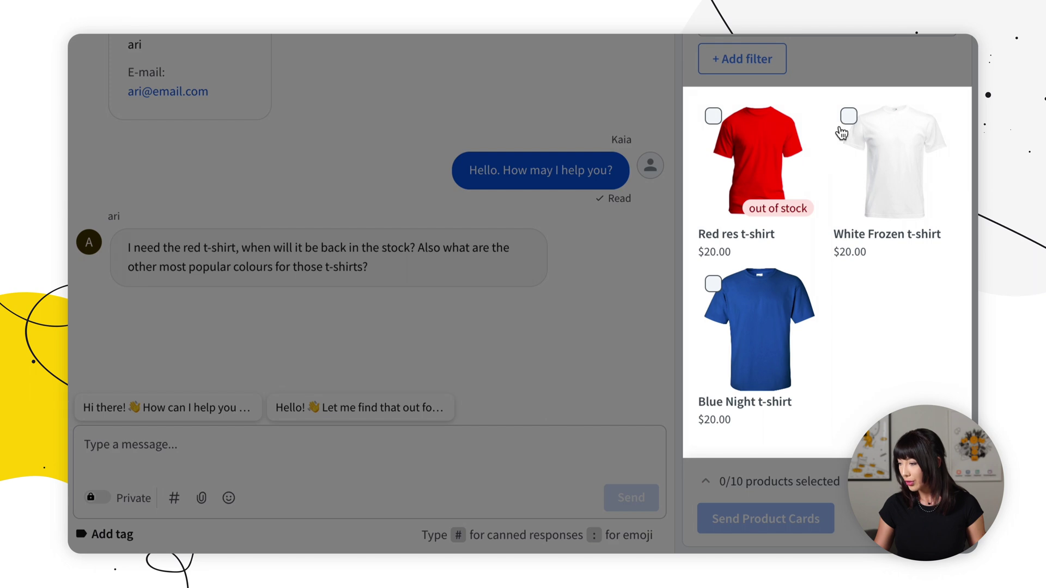
{"action": "left_click", "coordinate": [848, 121]}
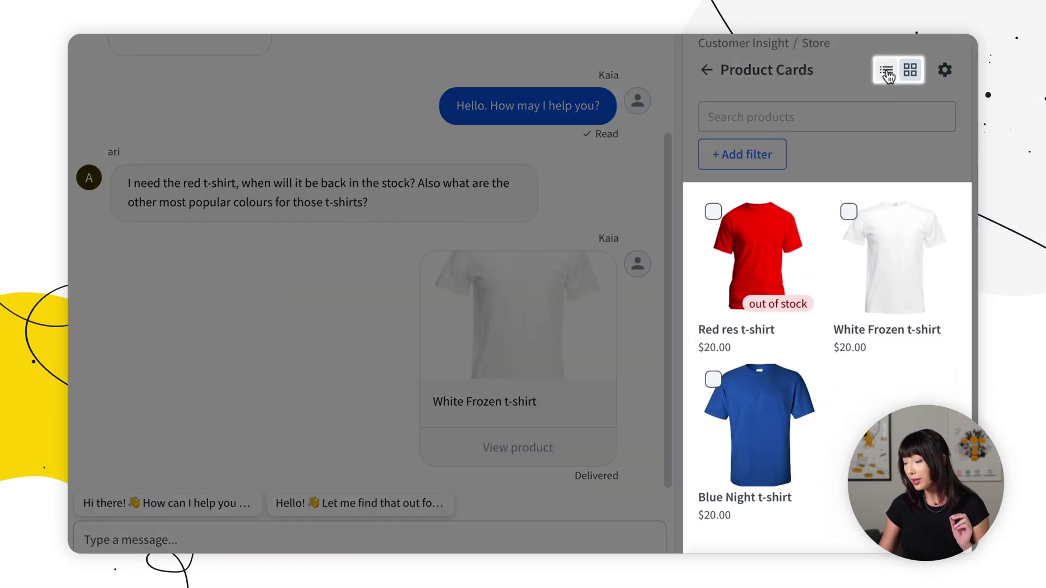
Switch the Product Cards view to a list, then back to a grid
{"action": "left_click", "coordinate": [887, 71]}
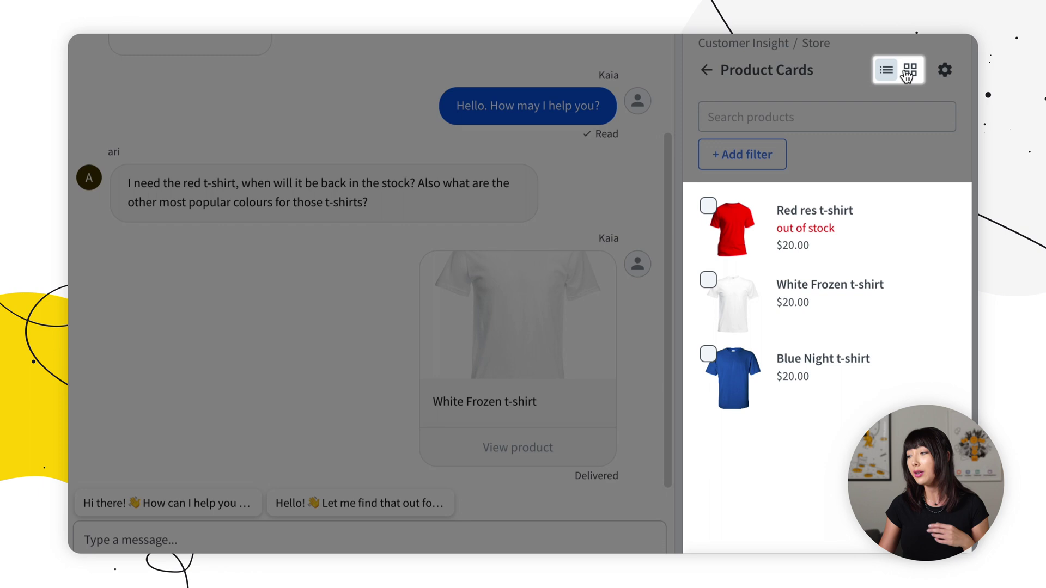
{"action": "left_click", "coordinate": [908, 75]}
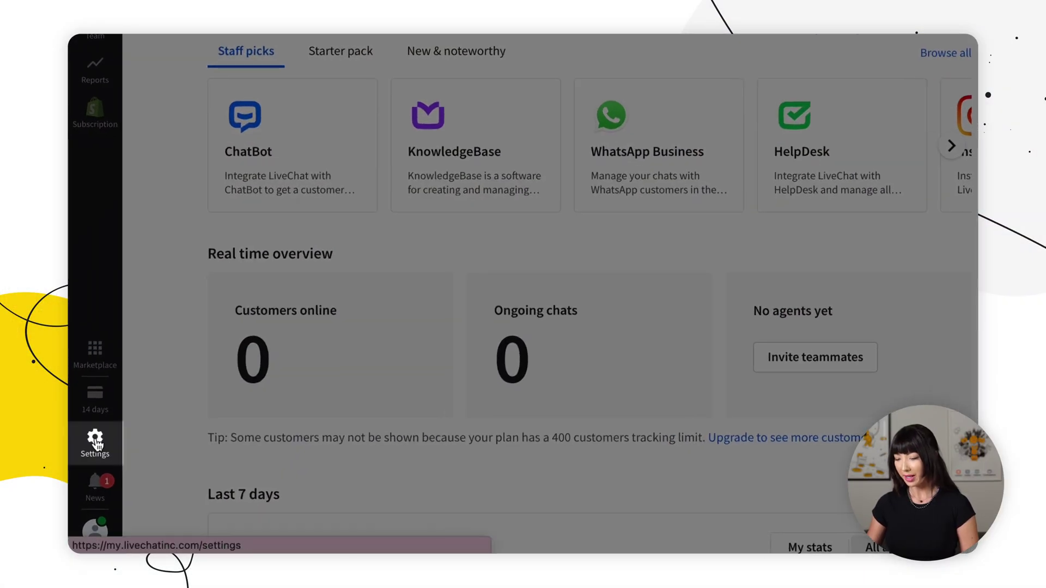
Add a new sales tracker under Settings > Ecommerce and name it 'Sales Tracker SHOPIFY'
{"action": "left_click", "coordinate": [95, 443]}
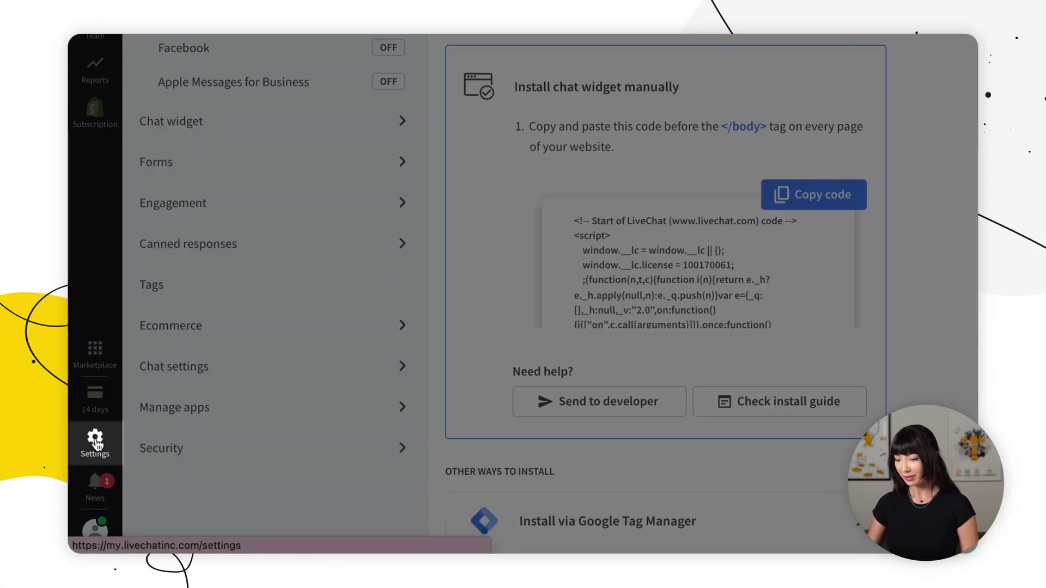
{"action": "left_click", "coordinate": [194, 339]}
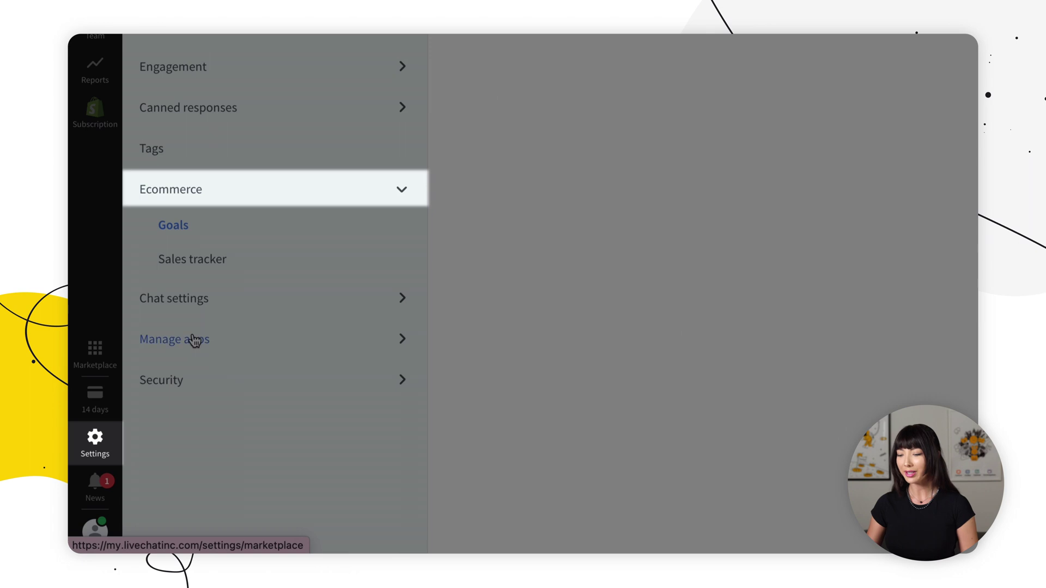
{"action": "left_click", "coordinate": [213, 262]}
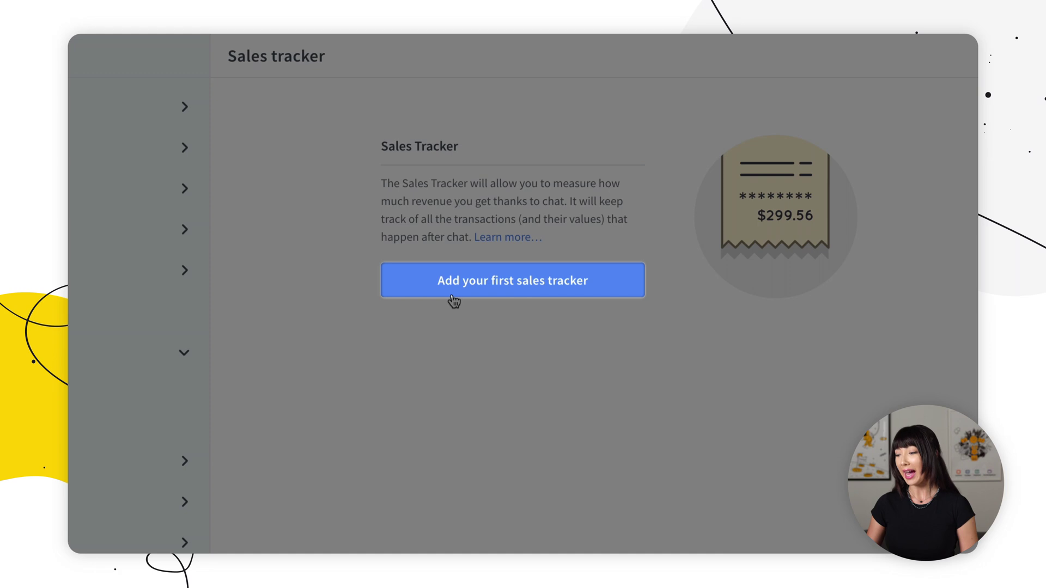
{"action": "left_click", "coordinate": [452, 294]}
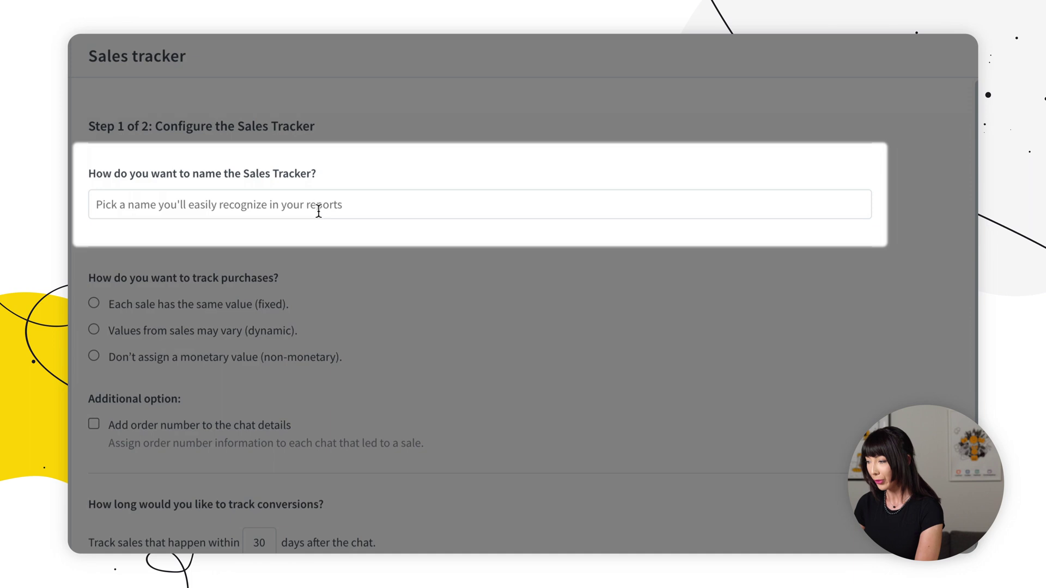
{"action": "left_click", "coordinate": [317, 206]}
{"action": "left_click", "coordinate": [317, 206]}
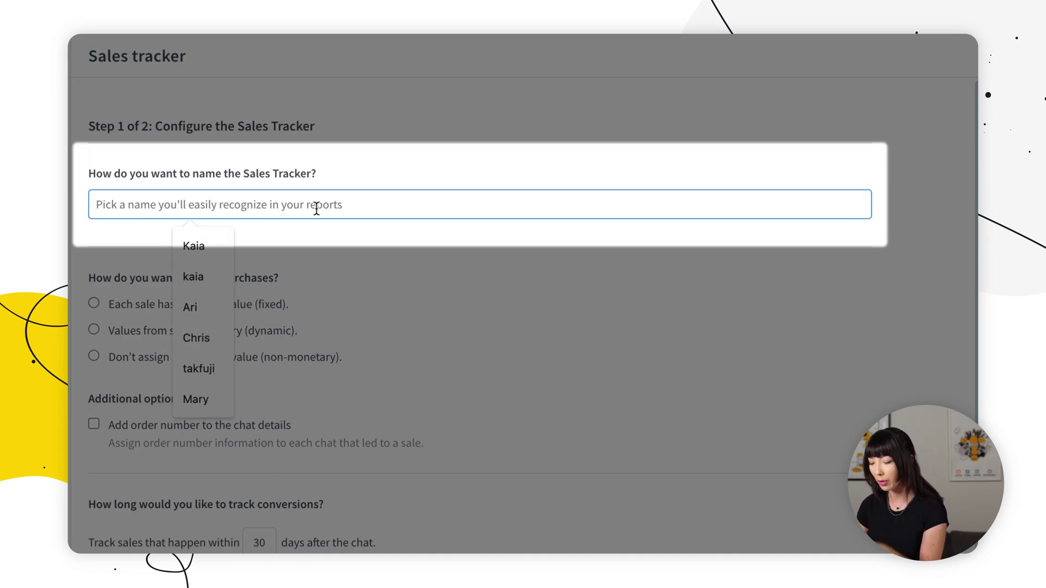
{"action": "type", "text": "Sales T"}
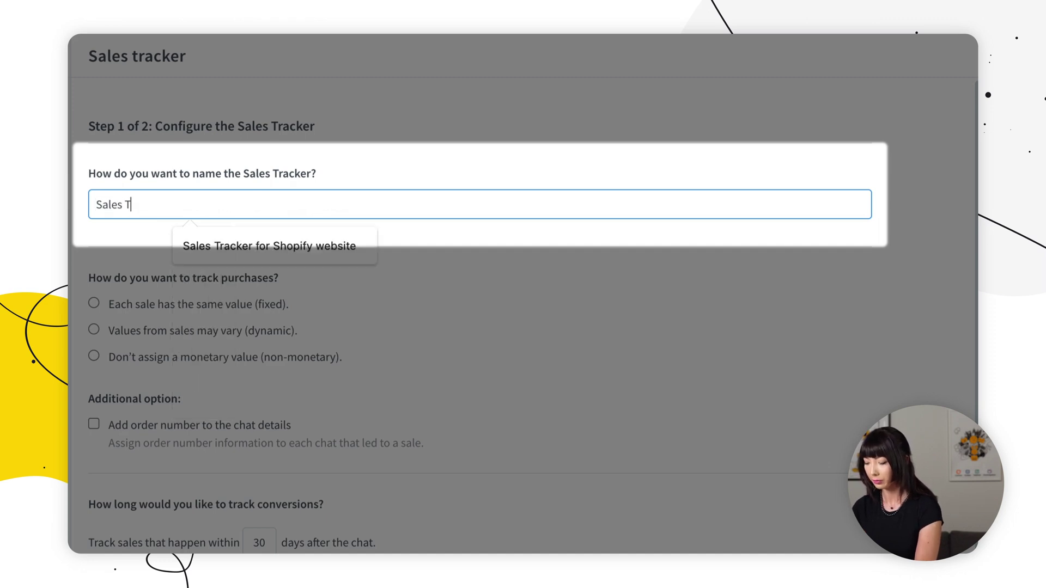
{"action": "type", "text": "racker "}
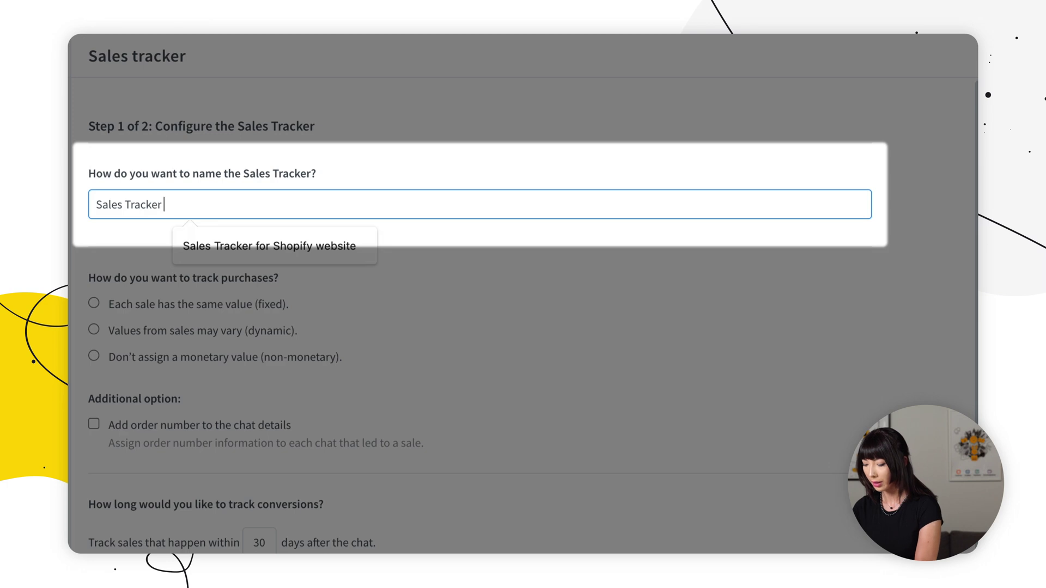
{"action": "type", "text": "SHOPIFY"}
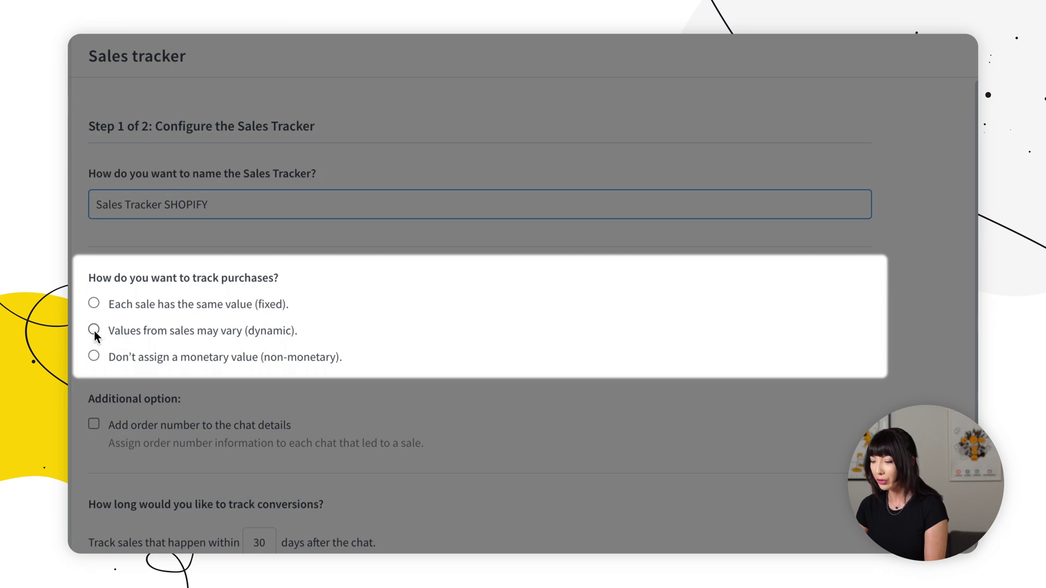
Track dynamic sale values from order_sum in USD and add order numbers from order_id
{"action": "left_click", "coordinate": [94, 330]}
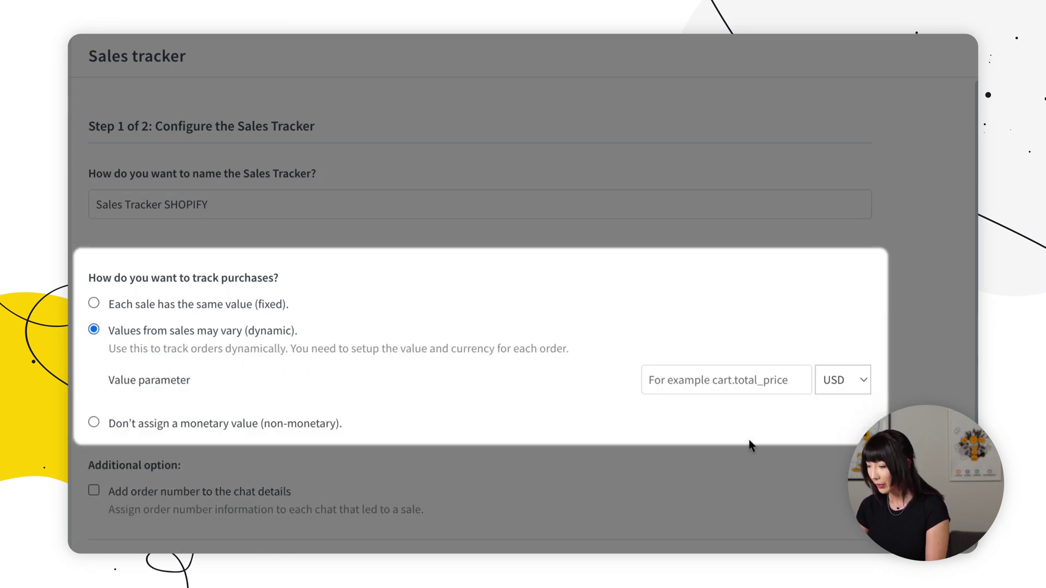
{"action": "left_click", "coordinate": [751, 385]}
{"action": "type", "text": "or"}
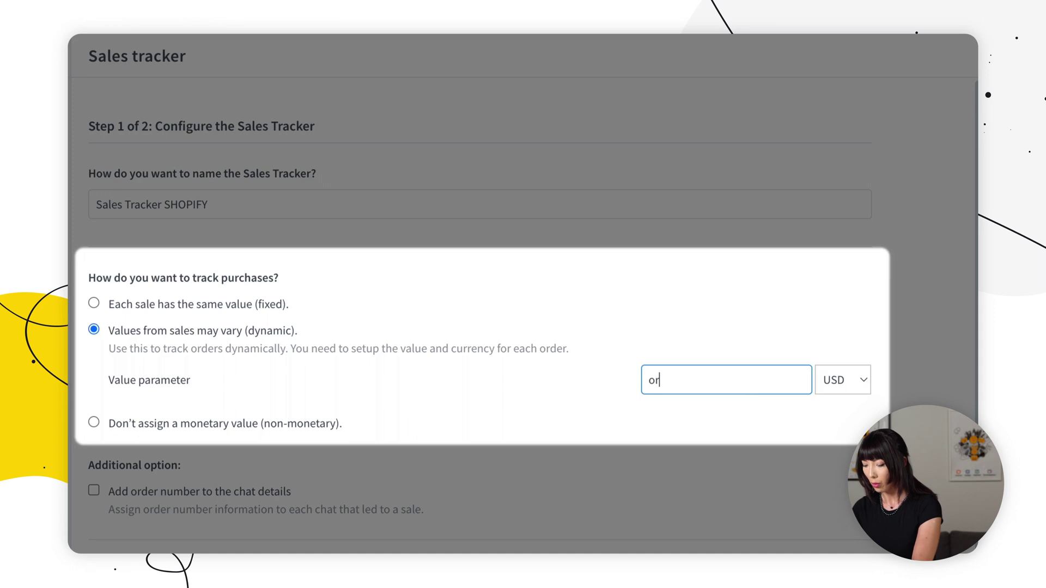
{"action": "type", "text": "der_sum"}
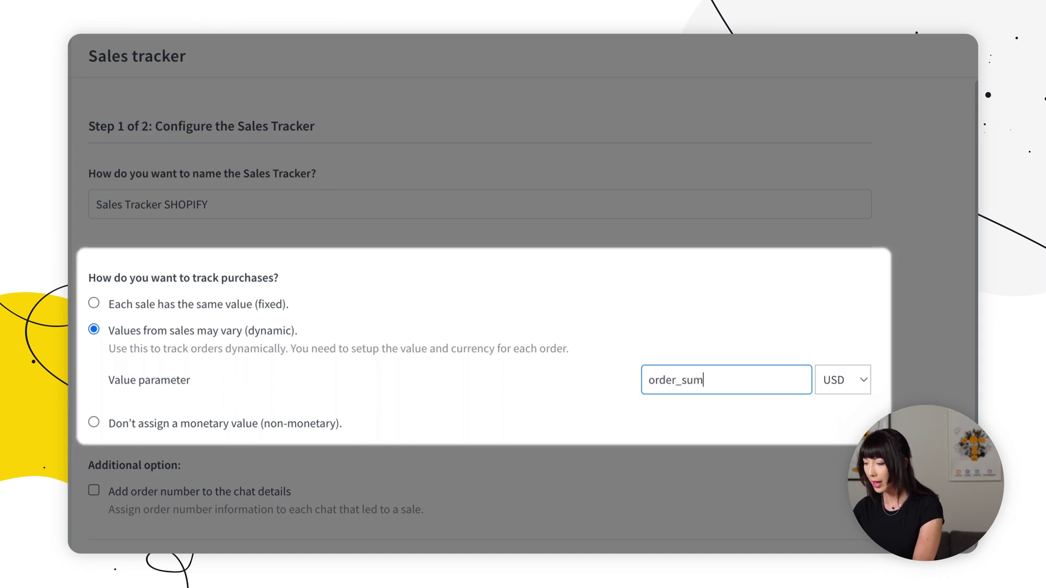
{"action": "left_click", "coordinate": [838, 382]}
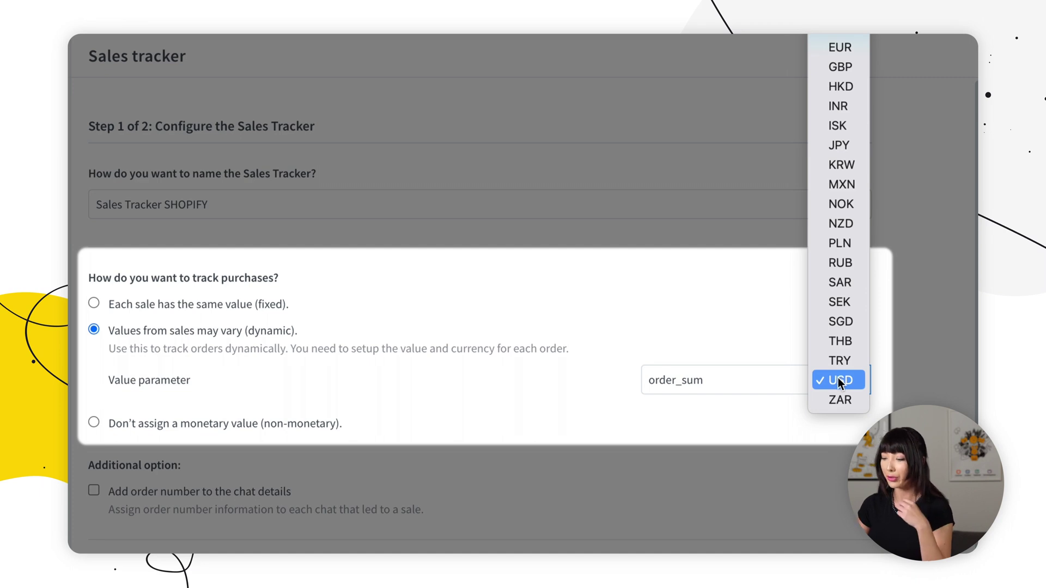
{"action": "left_click", "coordinate": [839, 381]}
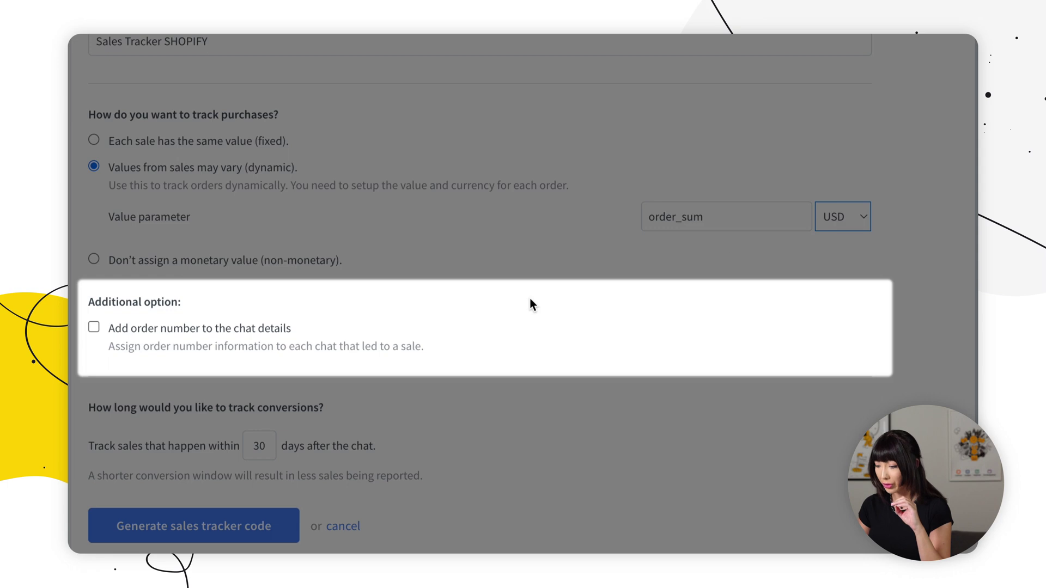
{"action": "left_click", "coordinate": [94, 329]}
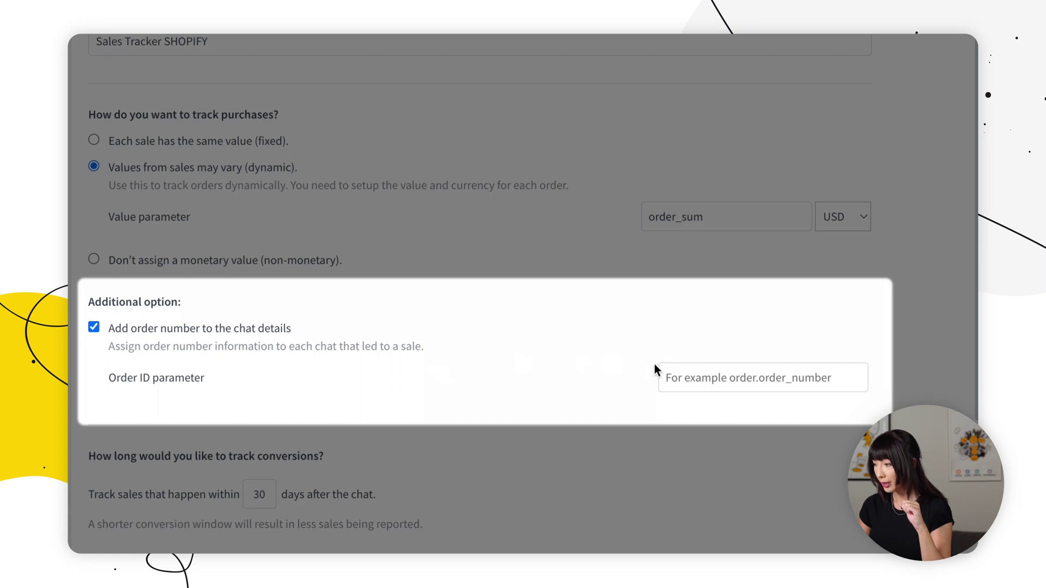
{"action": "left_click", "coordinate": [720, 381]}
{"action": "type", "text": "order_id"}
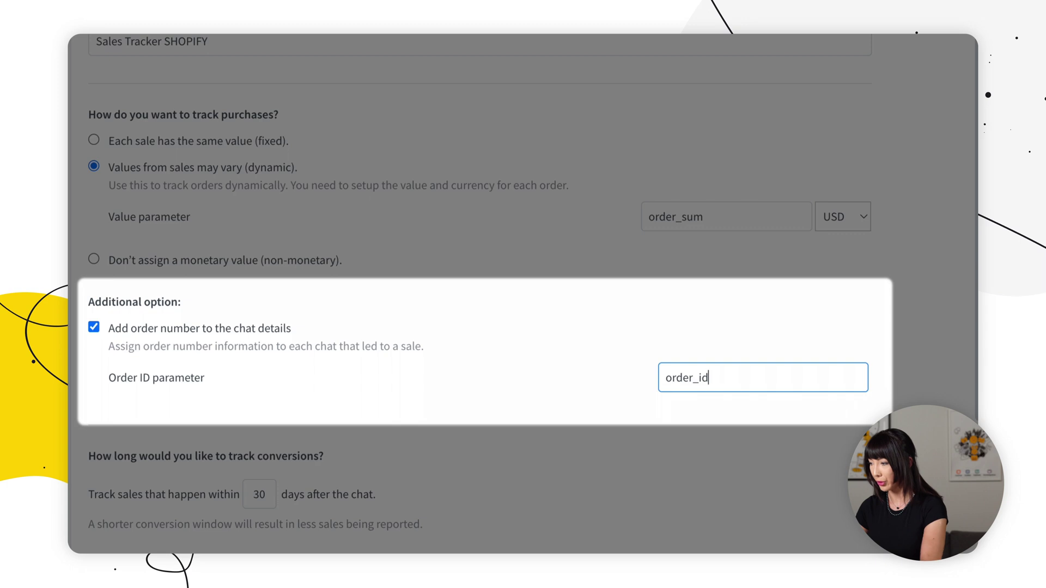
{"action": "scroll", "coordinate": [575, 439], "scroll_direction": "down", "scroll_amount": 3}
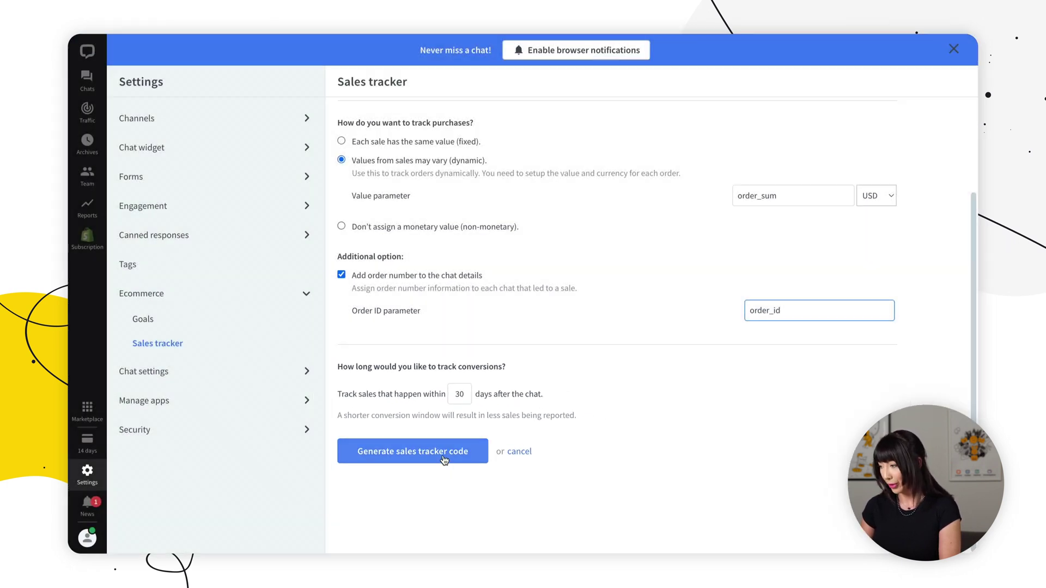
Generate the sales tracker code, with order_id from order.order_number and order_sum from order.total_price
{"action": "left_click", "coordinate": [443, 459]}
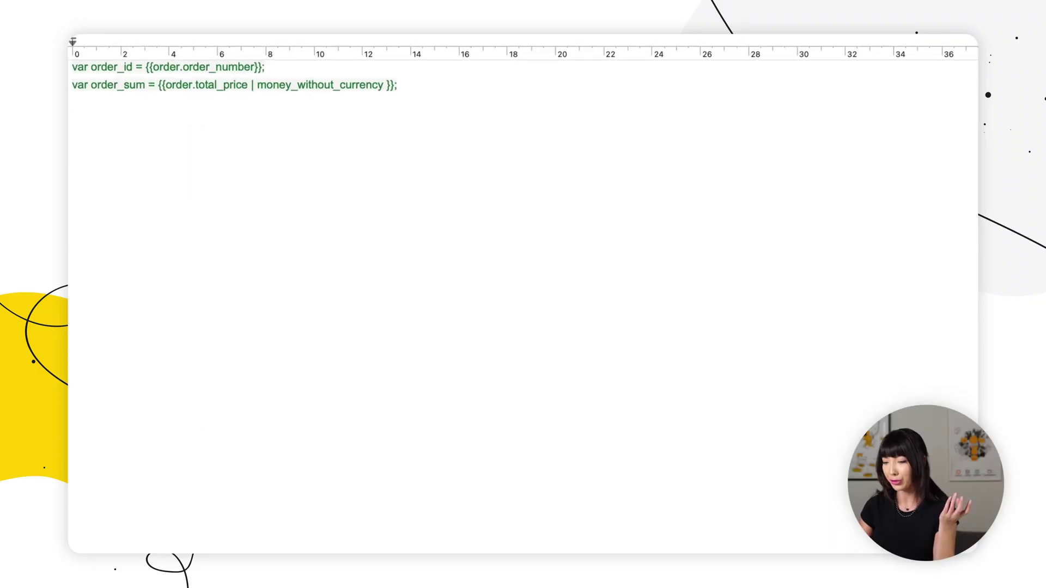
Paste the tracker script and insert the order_id and order_sum lines right after <script type="text/javascript">
{"action": "type", "text": "<!-- Start of the Sales tracker code (place after LiveChat tracking code) --> <script type=\"text/javascript\">   var LC_API = LC_API || {on_after_load: function(){}};   (function(cb){     LC_API.on_after_load = function(){       cb();       try {         var custom_variables = [           {name: '__order_id', value: order_id},           {name: '__order_price', value: order_sum}         ];         LC_API.trigger_sales_tracker('v6GmMZ5AififYYxawQb6CcbD1NTTlibm', custom_variables);       } catch (error) {         if (window.console){ console.log('LiveChat sales tracker error:', error); }       }     };   })(LC_API.on_after_load); </script> <!-- End of the Sales tracker code -->"}
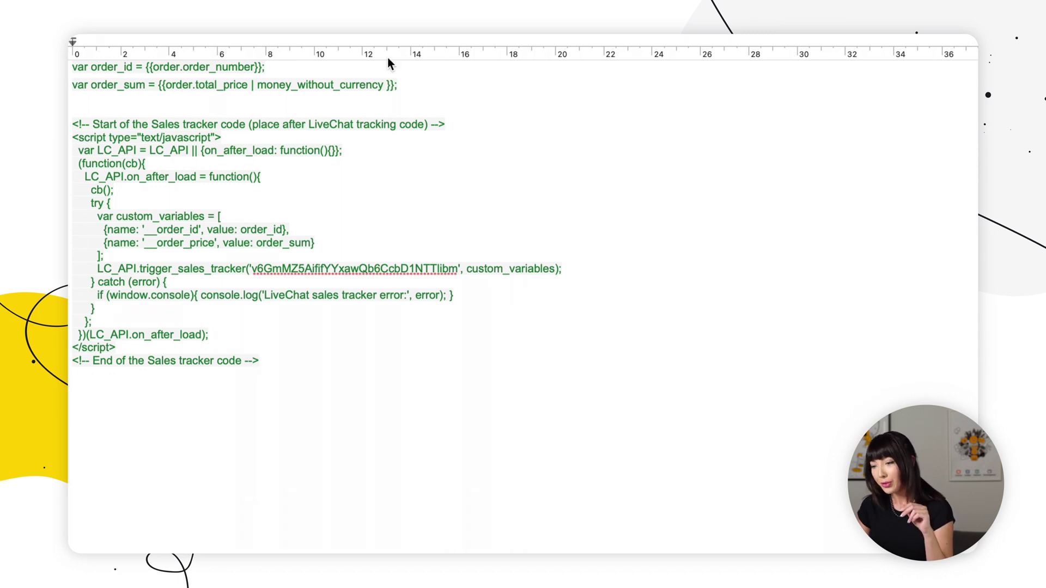
{"action": "left_click_drag", "start_coordinate": [417, 93], "coordinate": [78, 62]}
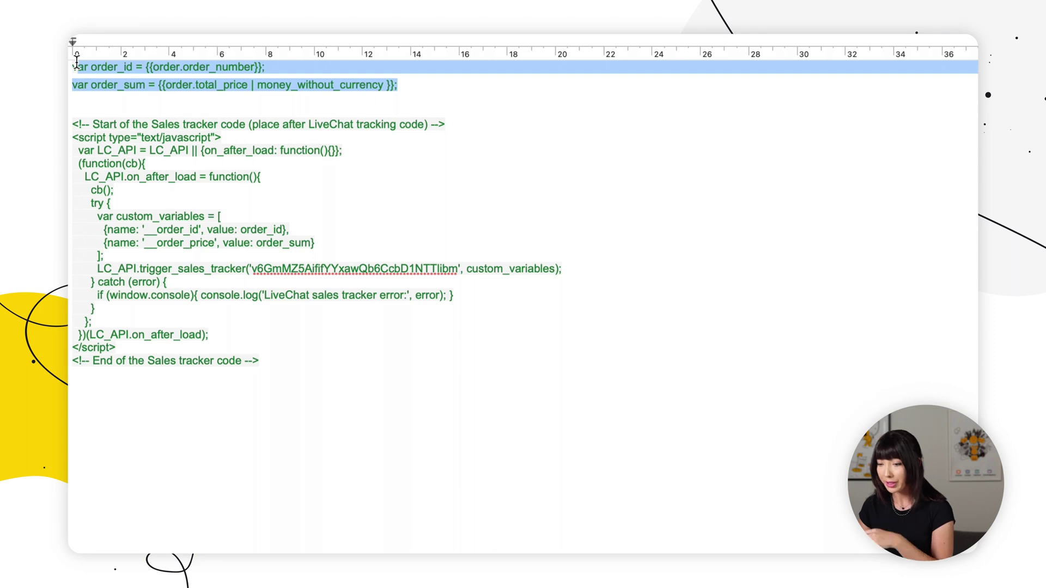
{"action": "left_click", "coordinate": [451, 70]}
{"action": "left_click_drag", "start_coordinate": [412, 86], "coordinate": [71, 71]}
{"action": "key", "text": "super+c"}
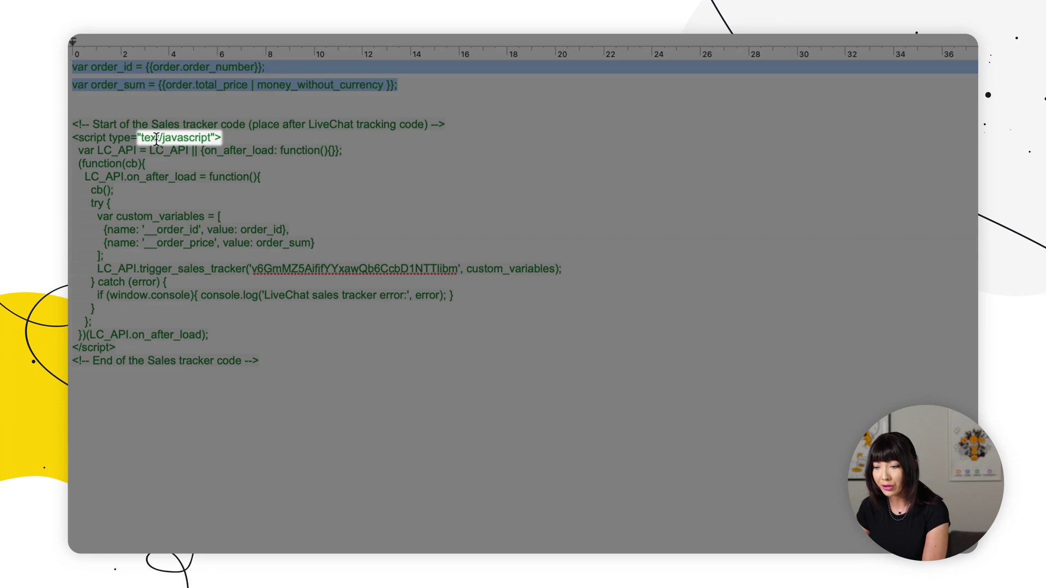
{"action": "left_click", "coordinate": [232, 139]}
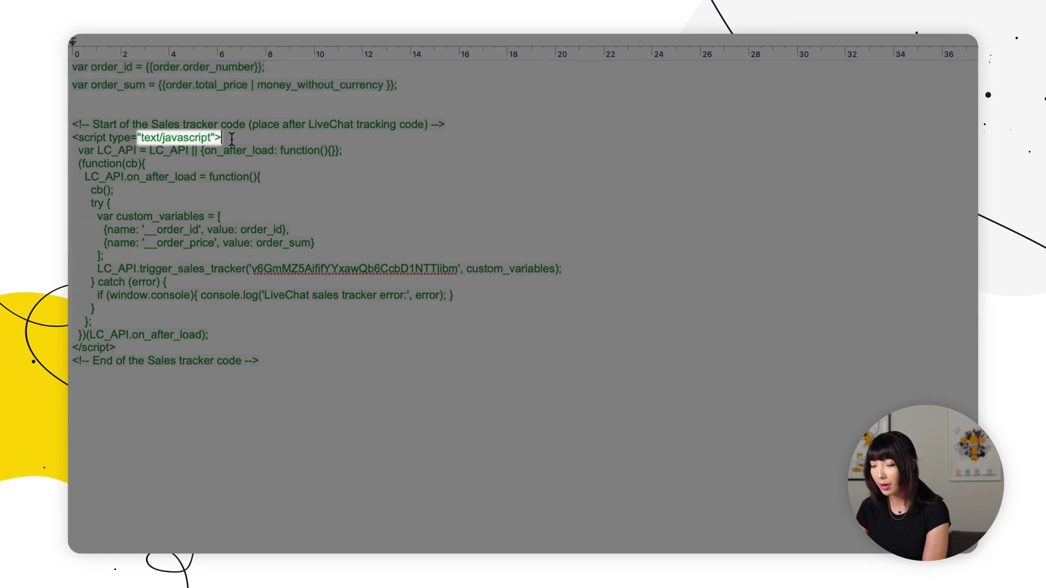
{"action": "key", "text": "Return"}
{"action": "key", "text": "Return"}
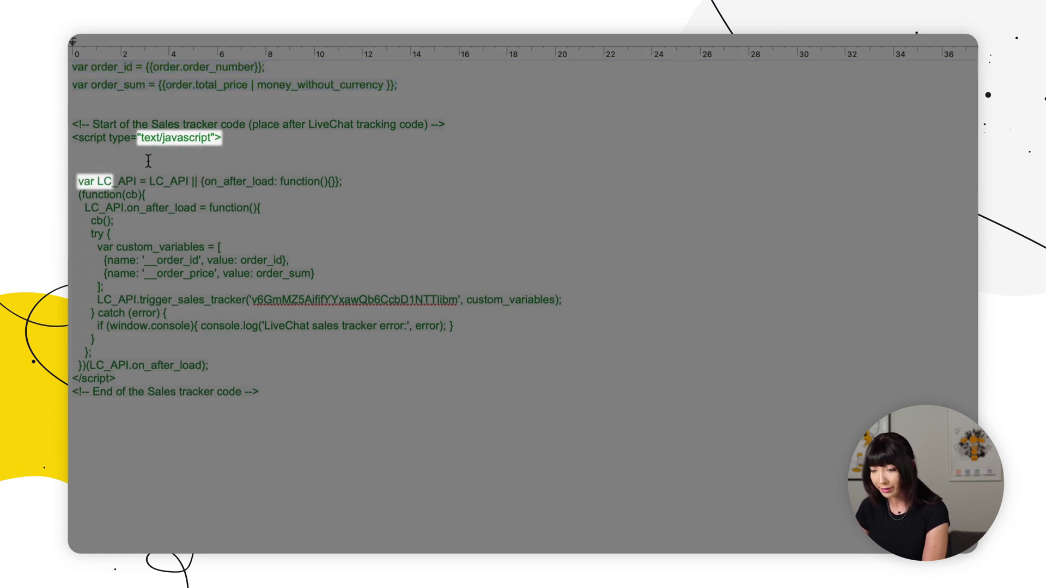
{"action": "key", "text": "super+v"}
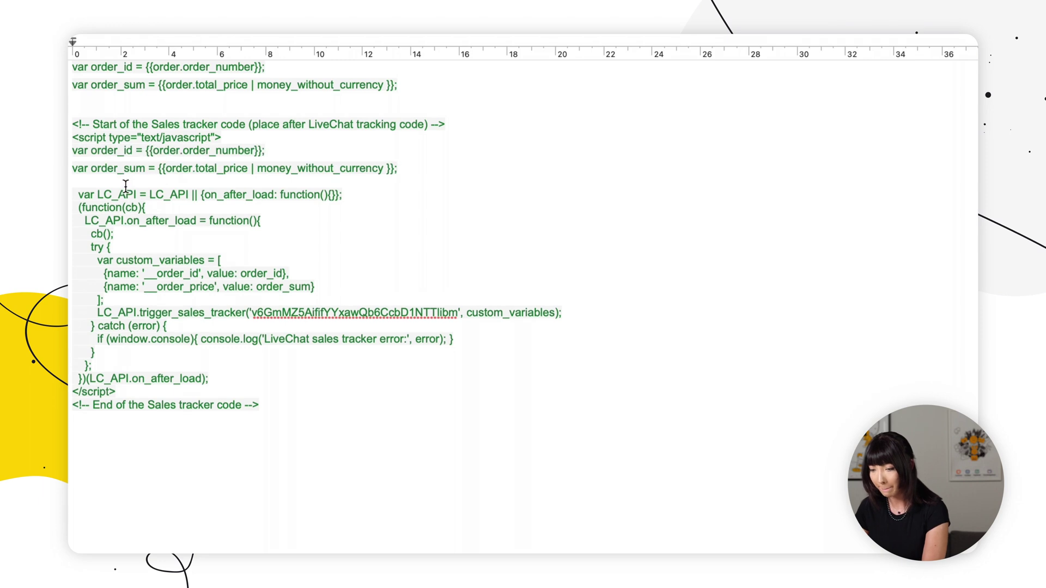
{"action": "key", "text": "BackSpace"}
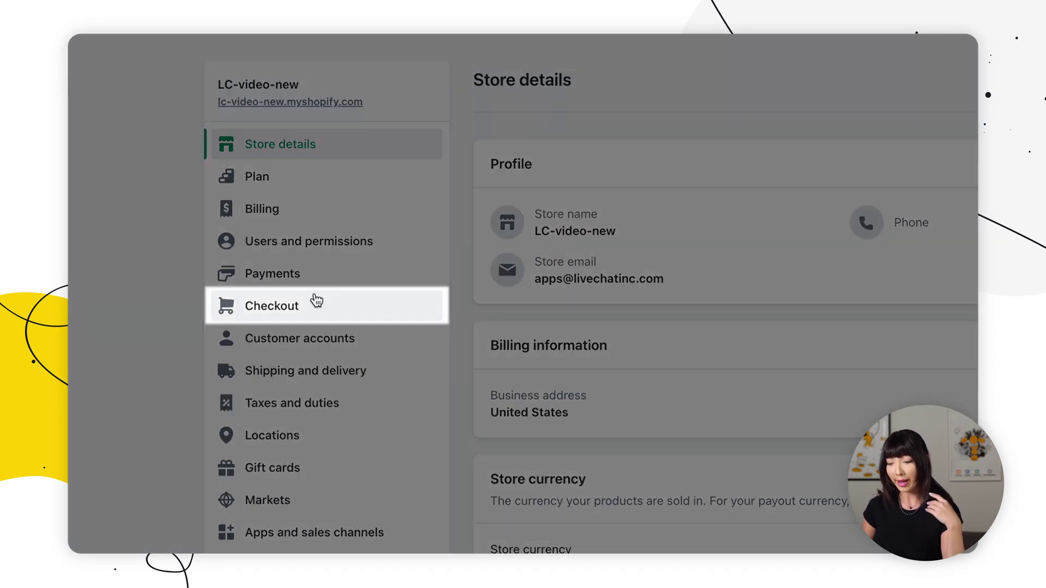
Paste the sales tracker script into the Checkout Order status page additional scripts and save
{"action": "left_click", "coordinate": [312, 309]}
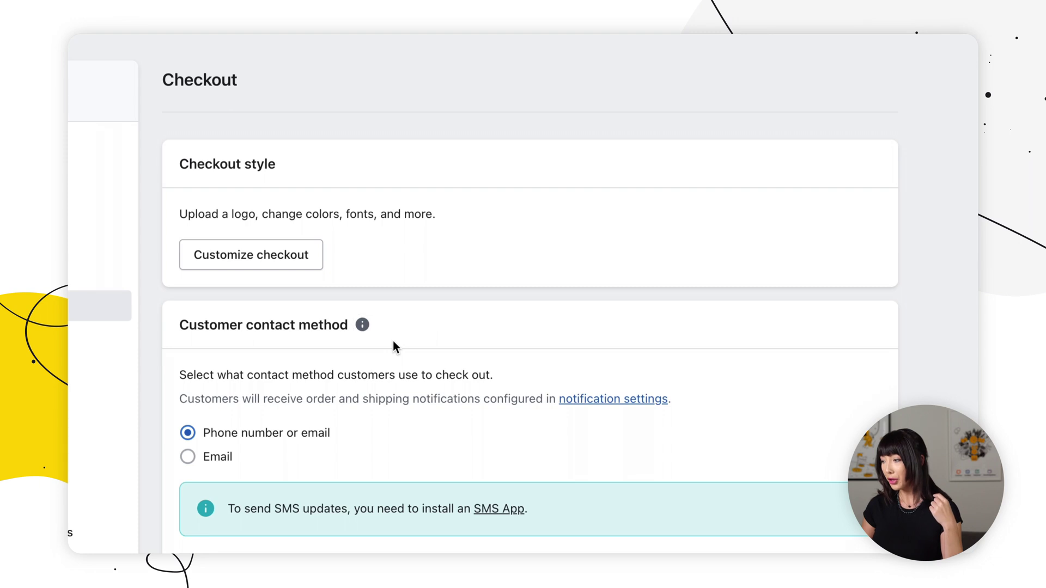
{"action": "scroll", "coordinate": [393, 341], "scroll_direction": "down", "scroll_amount": 10}
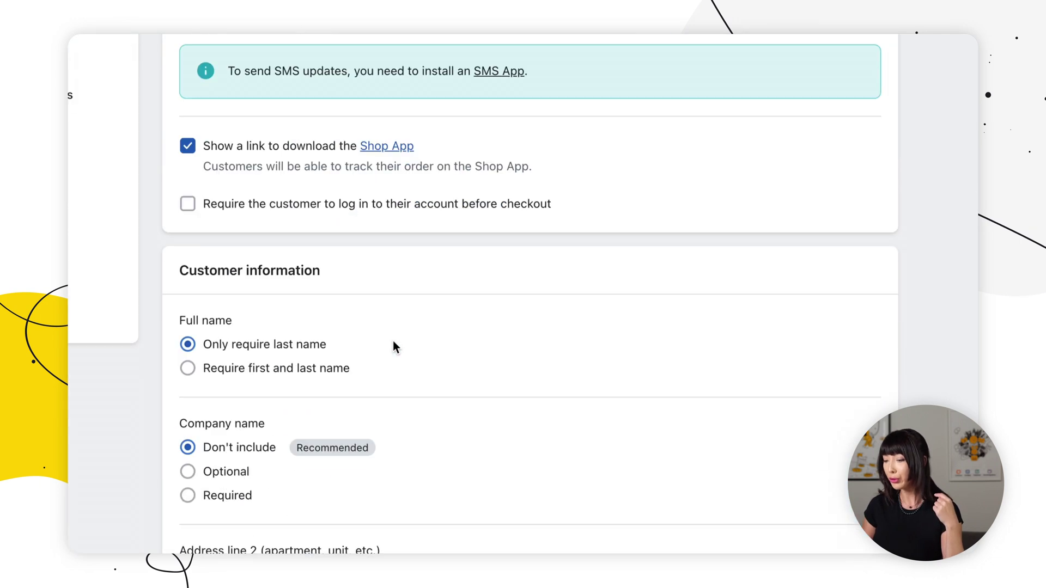
{"action": "scroll", "coordinate": [393, 341], "scroll_direction": "down", "scroll_amount": 12}
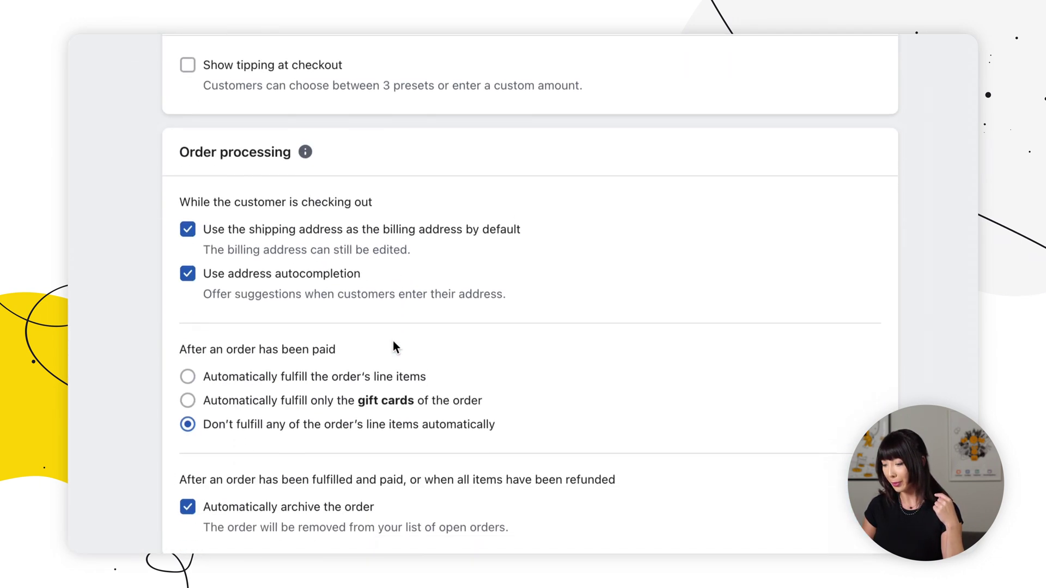
{"action": "scroll", "coordinate": [393, 341], "scroll_direction": "down", "scroll_amount": 12}
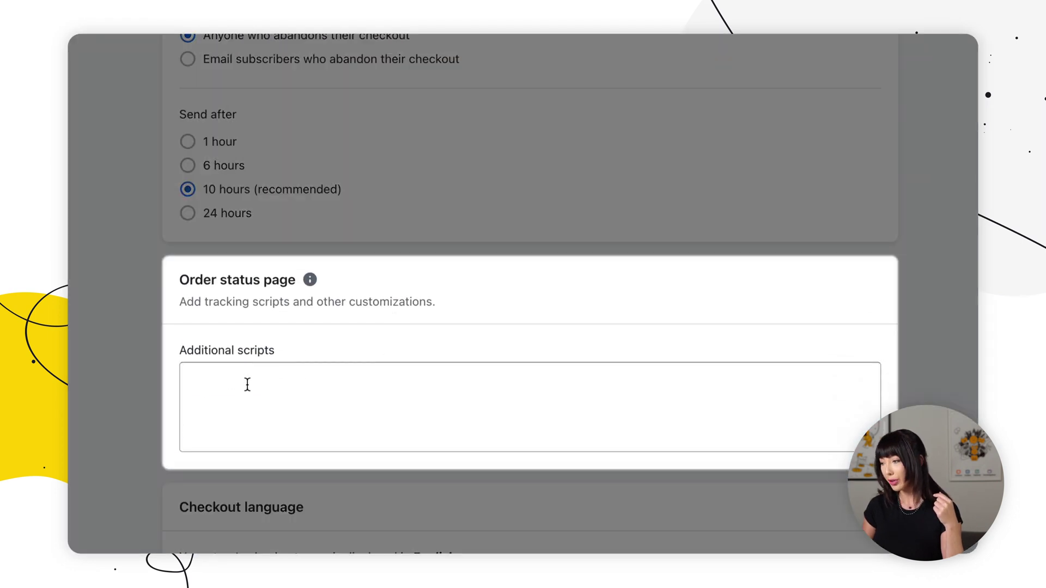
{"action": "left_click", "coordinate": [247, 385]}
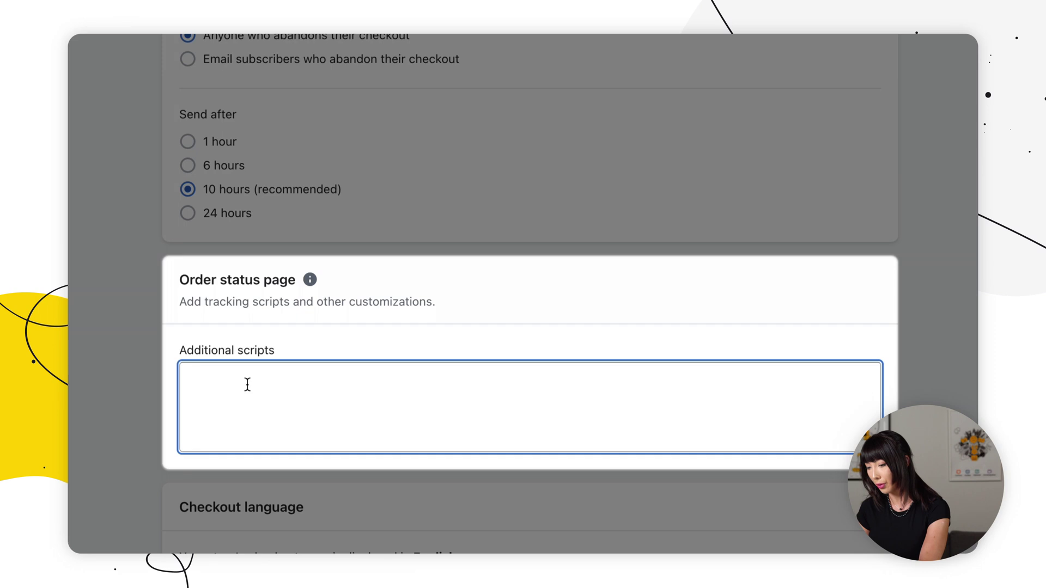
{"action": "key", "text": "super+v"}
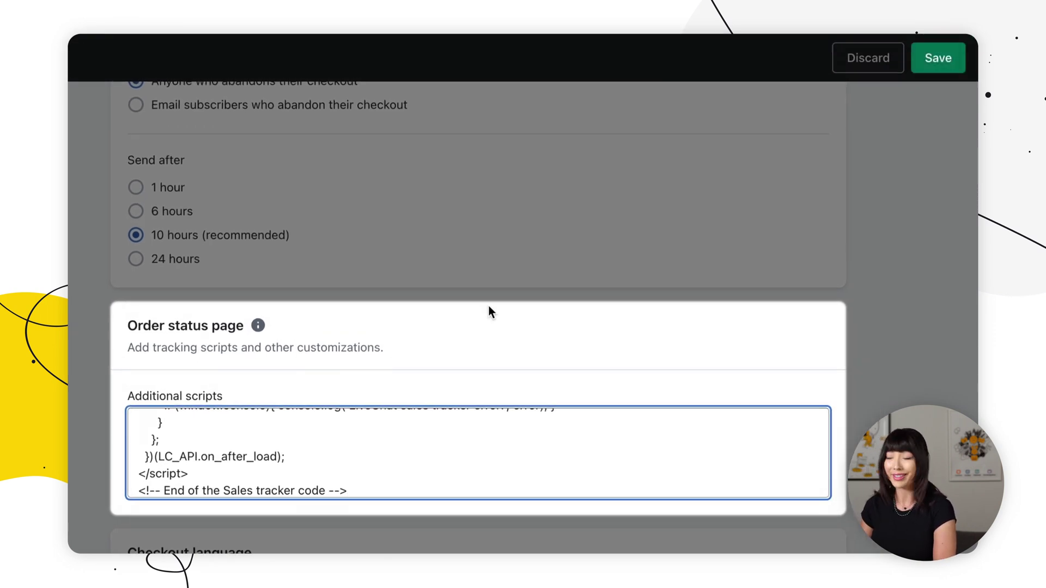
{"action": "left_click", "coordinate": [947, 61]}
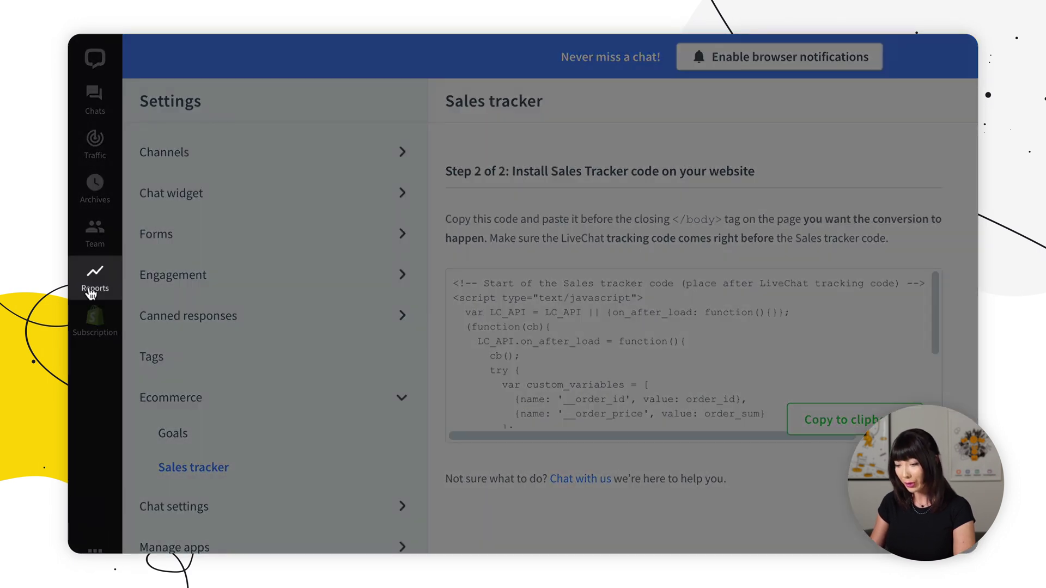
Go to LiveChat Reports to reach the Ecommerce Tracked sales report
{"action": "left_click", "coordinate": [91, 294]}
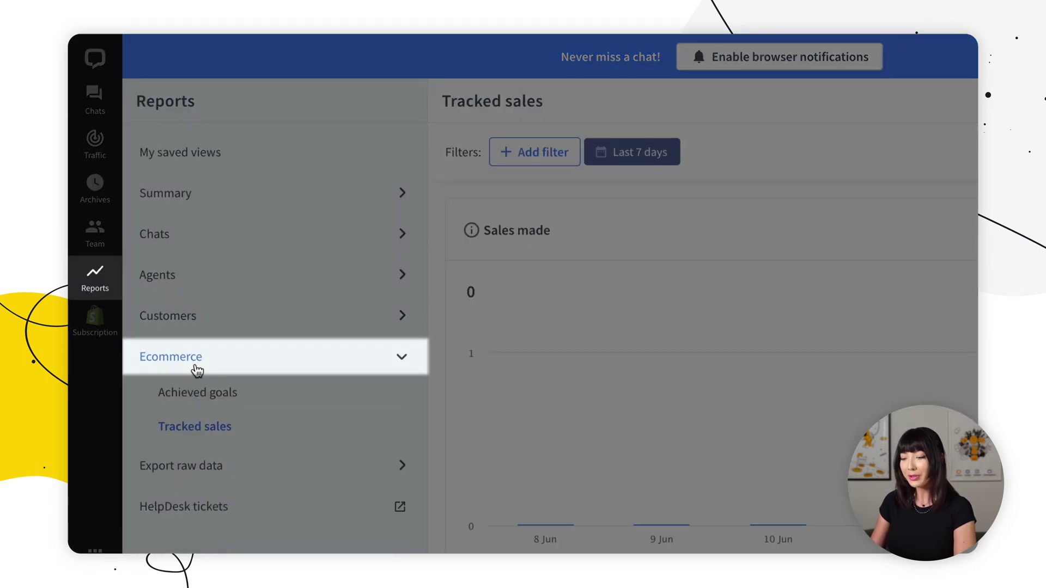